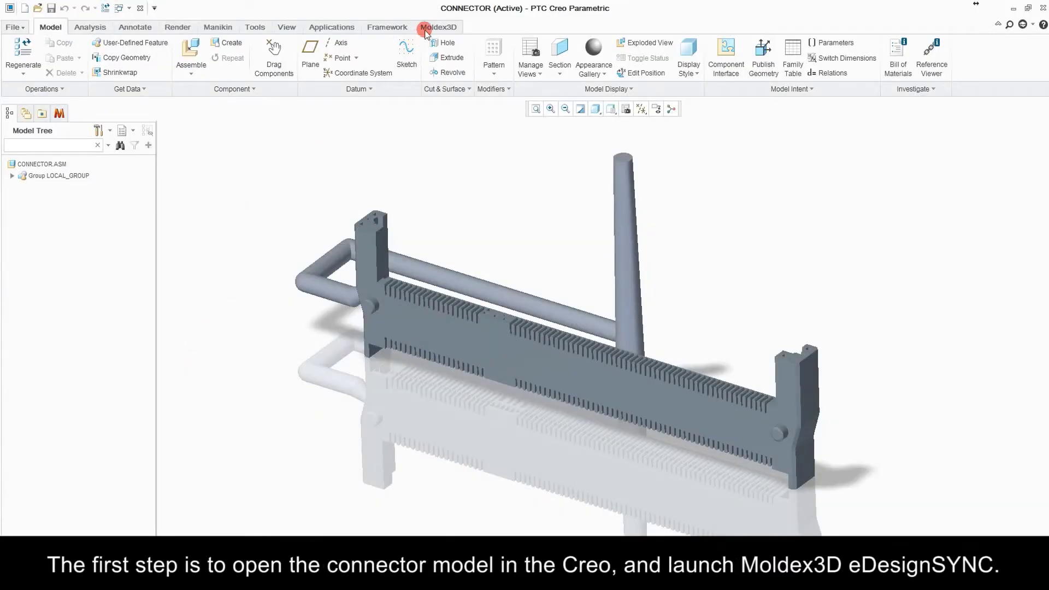
# Launch eDesignSYNC from the Moldex3D tab and assign the connector solid as the molded part
pyautogui.click(426, 28)
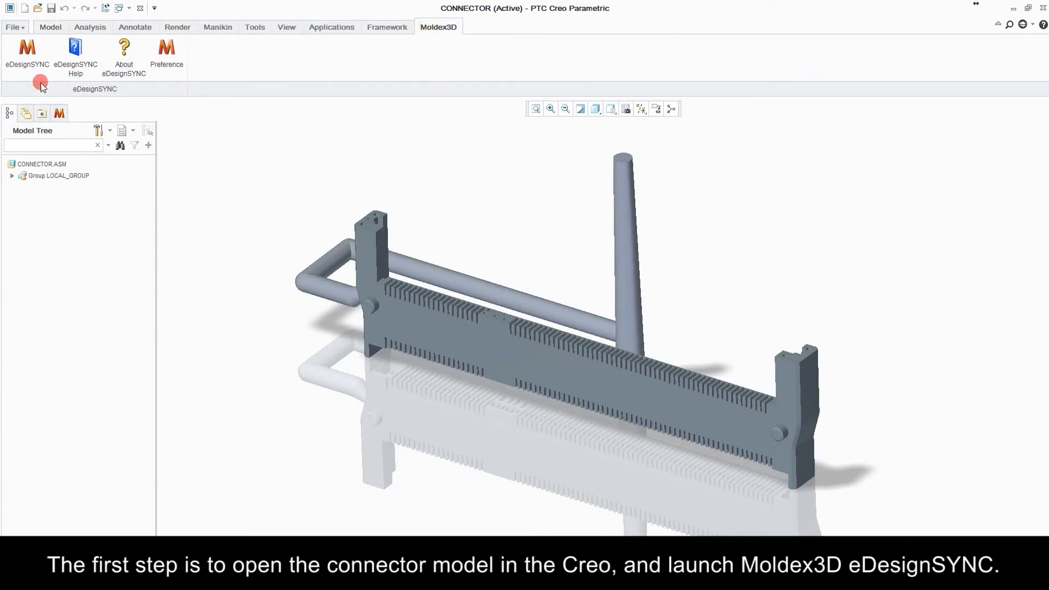
pyautogui.click(25, 74)
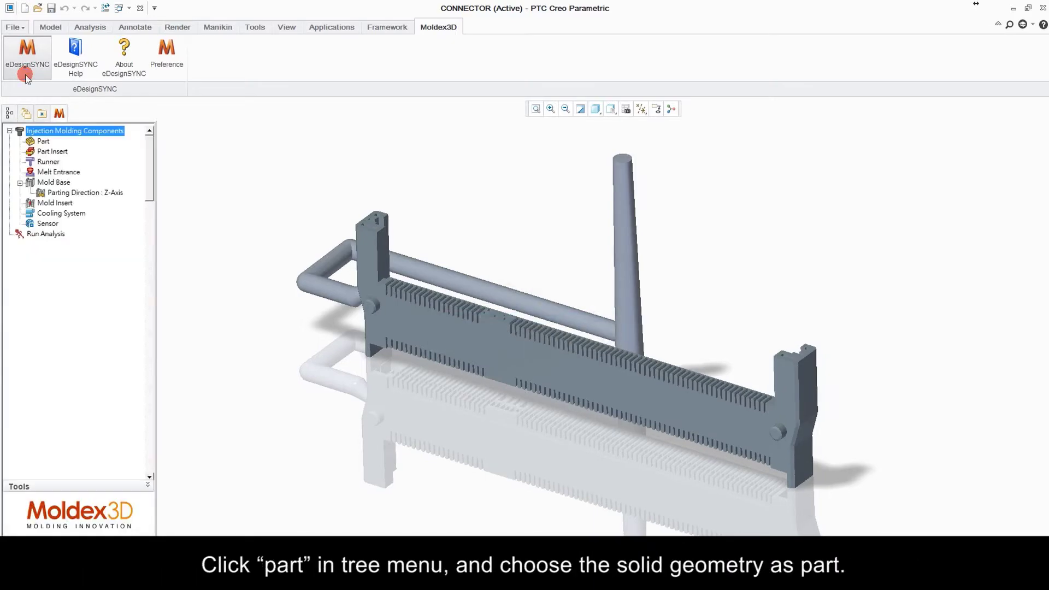
pyautogui.click(42, 142)
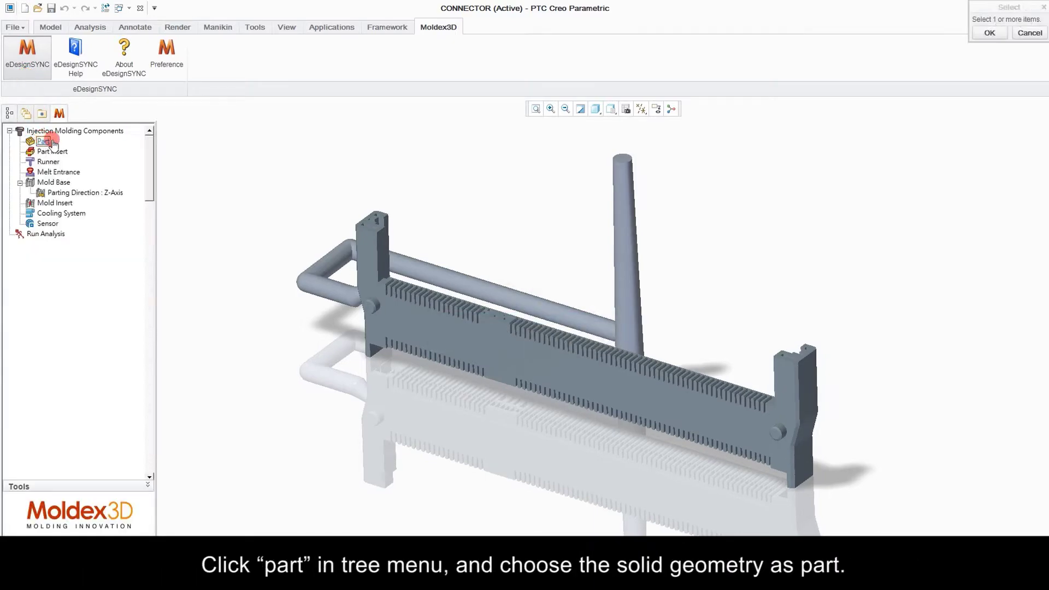
pyautogui.click(393, 303)
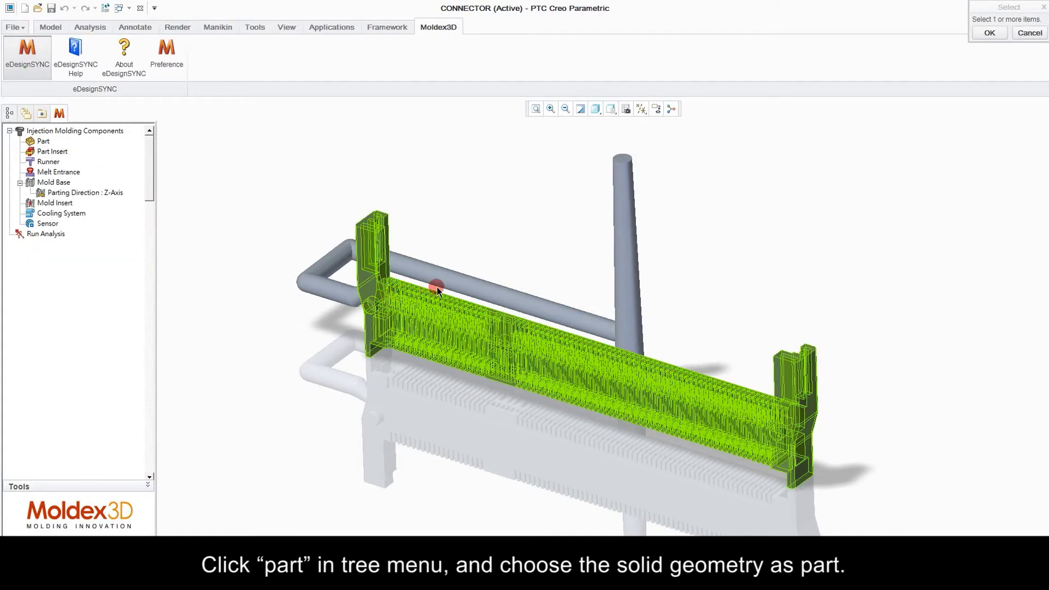
pyautogui.click(975, 36)
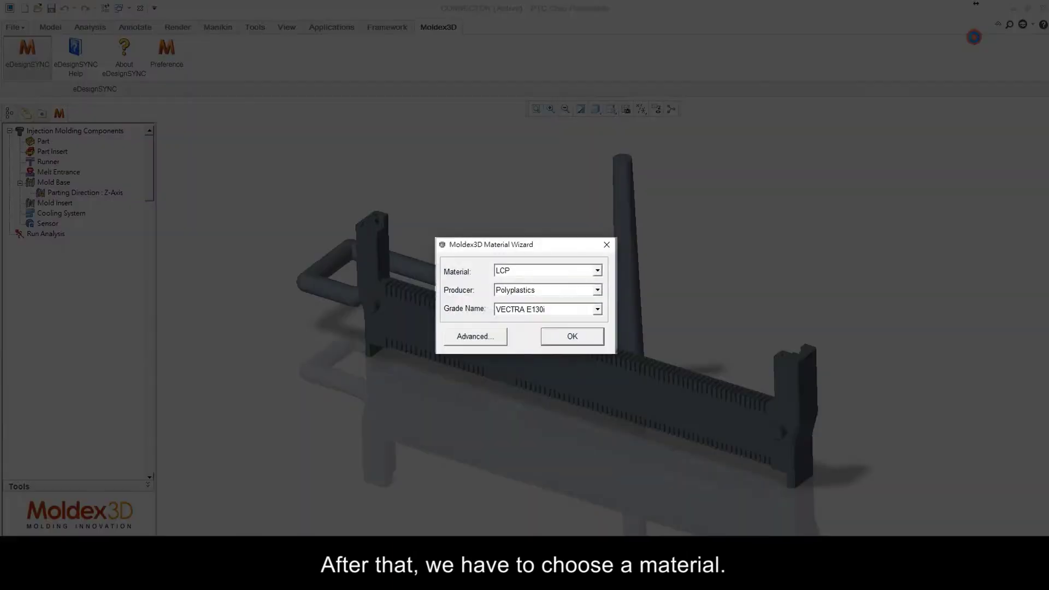
# Give the part LCP material from producer Polyplastics, grade VECTRA E130i
pyautogui.click(595, 270)
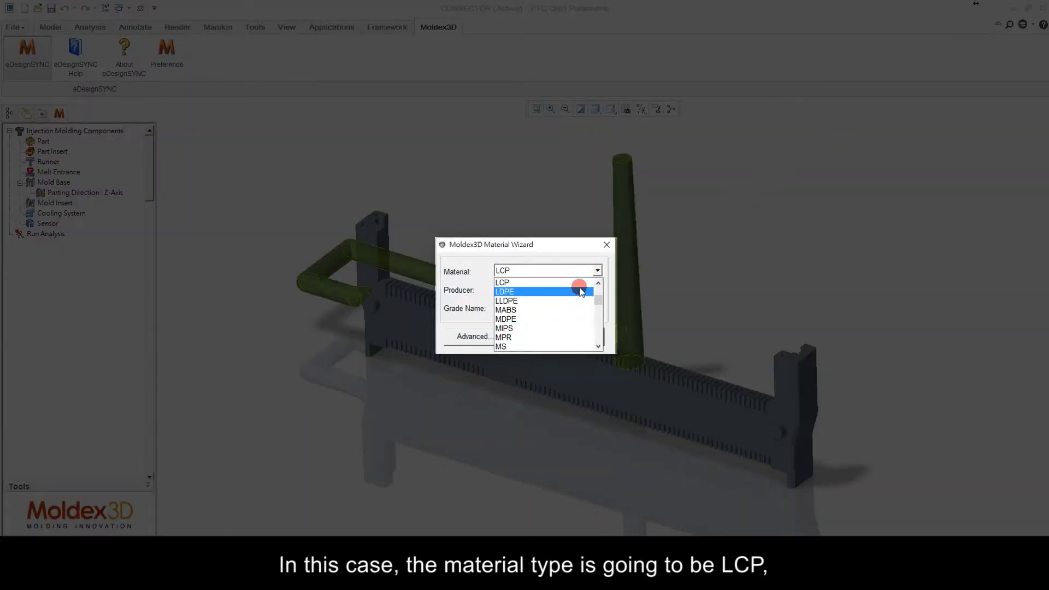
pyautogui.click(578, 282)
pyautogui.click(598, 292)
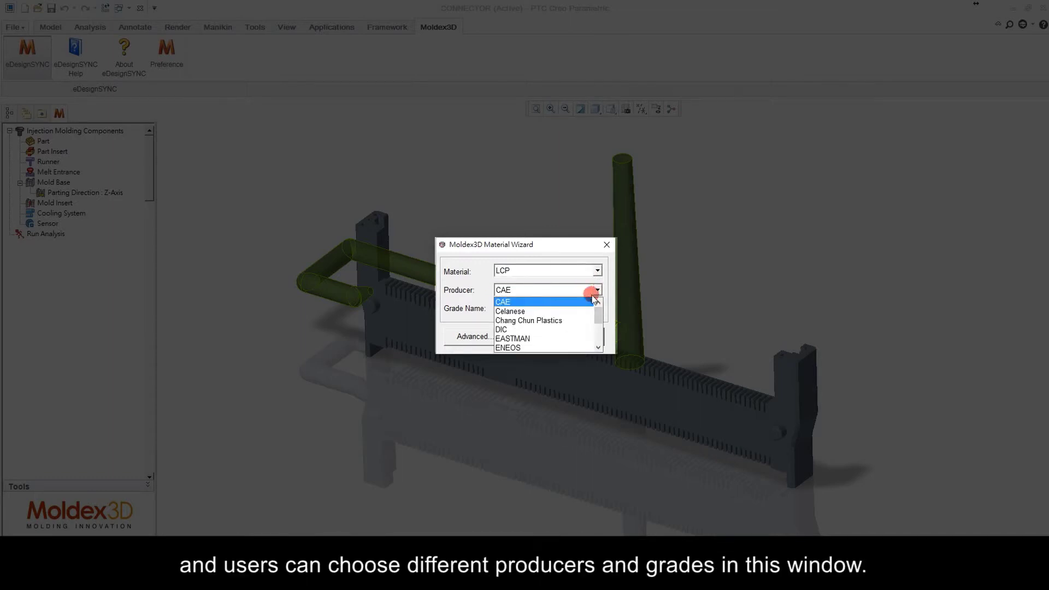
pyautogui.scroll(-1, 572, 317)
pyautogui.click(572, 321)
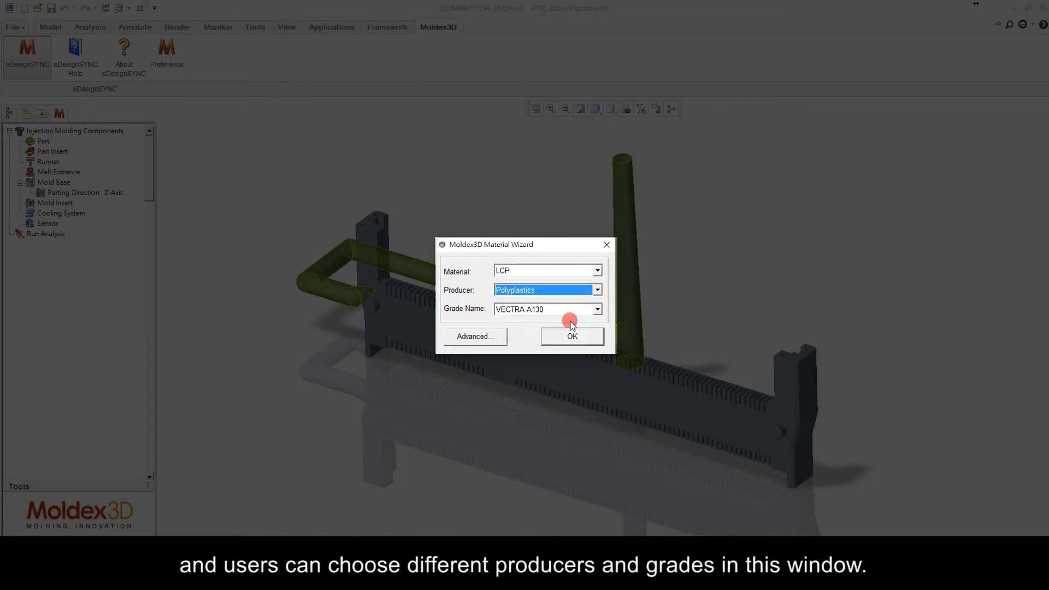
pyautogui.click(598, 309)
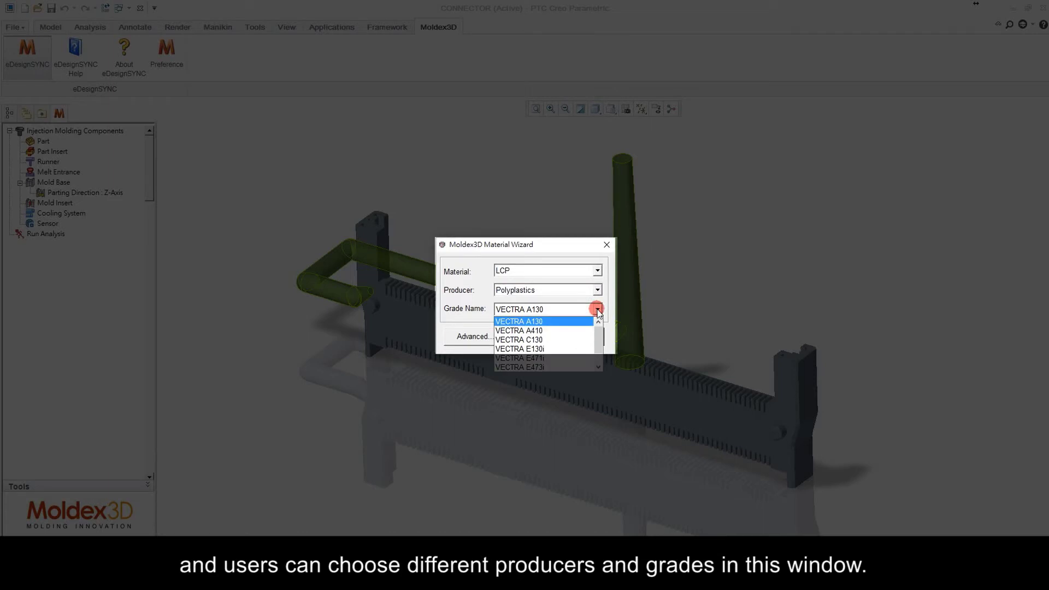
pyautogui.click(573, 345)
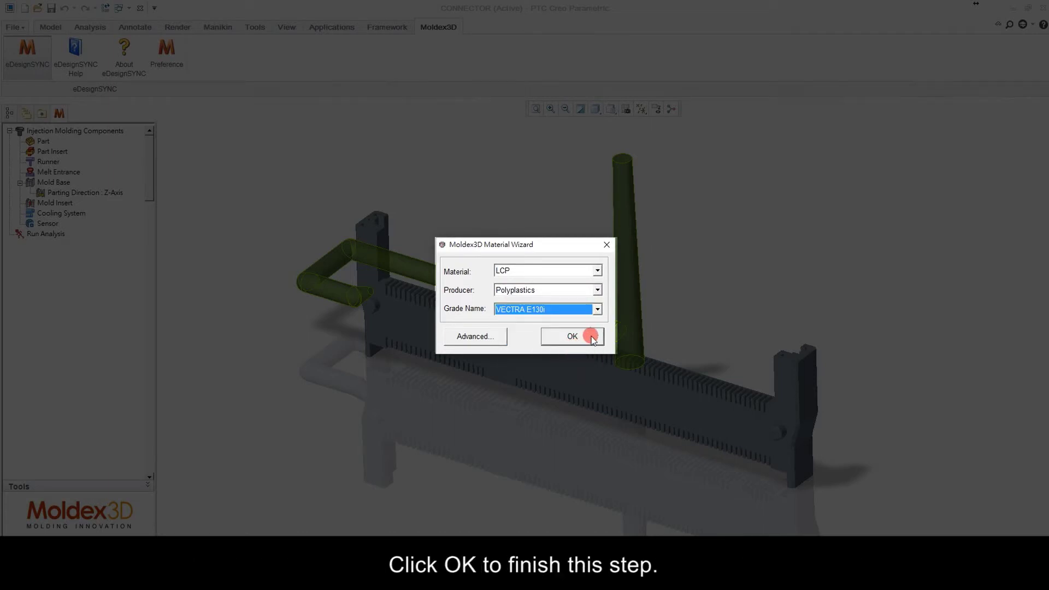
pyautogui.click(591, 336)
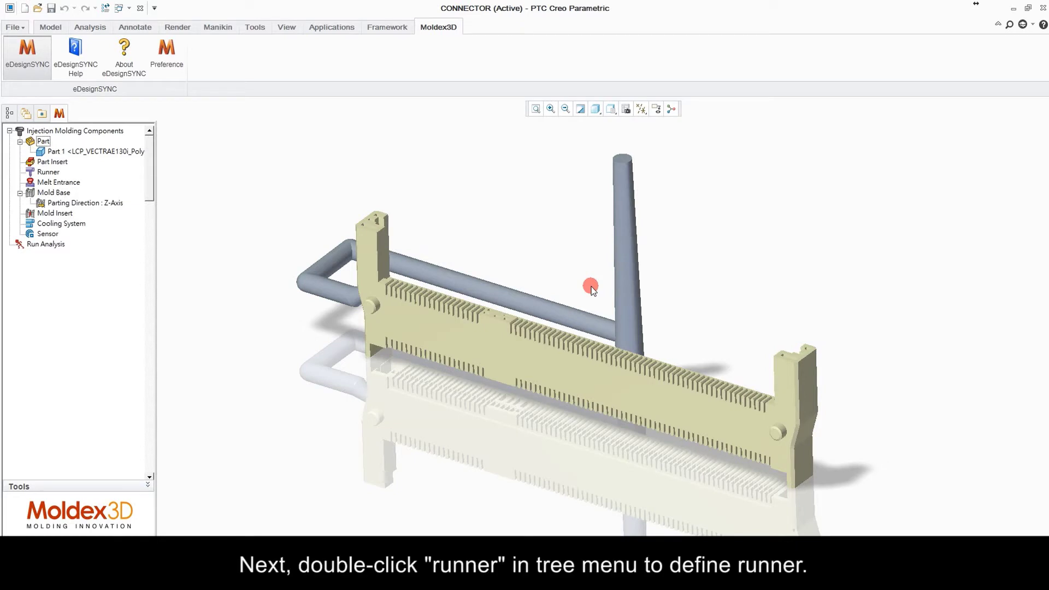
# Define the runner solid as Cold Runner 1 with runner type Cold Runner
pyautogui.doubleClick(48, 173)
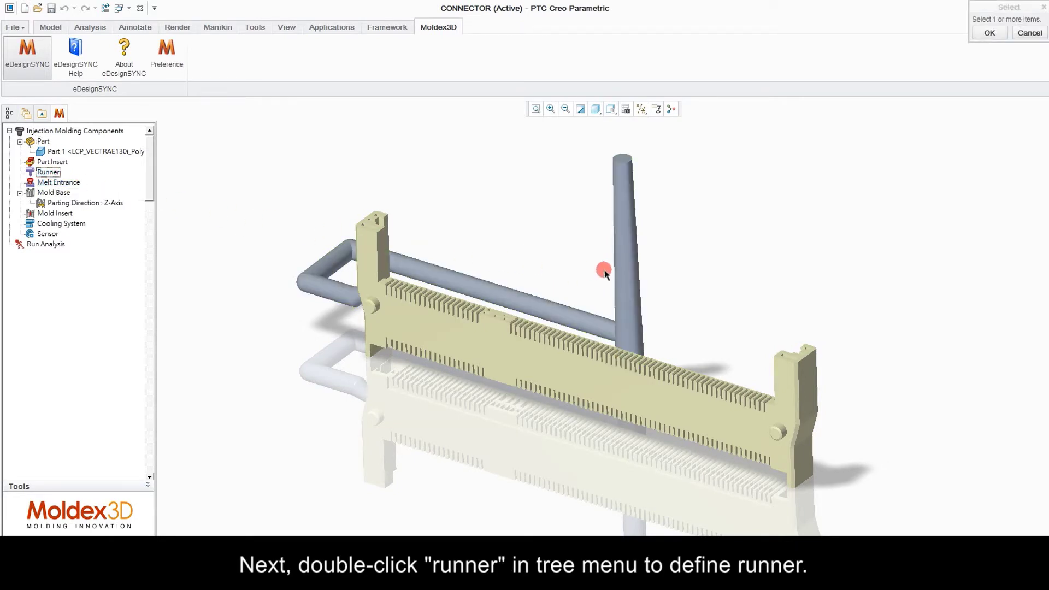
pyautogui.click(624, 273)
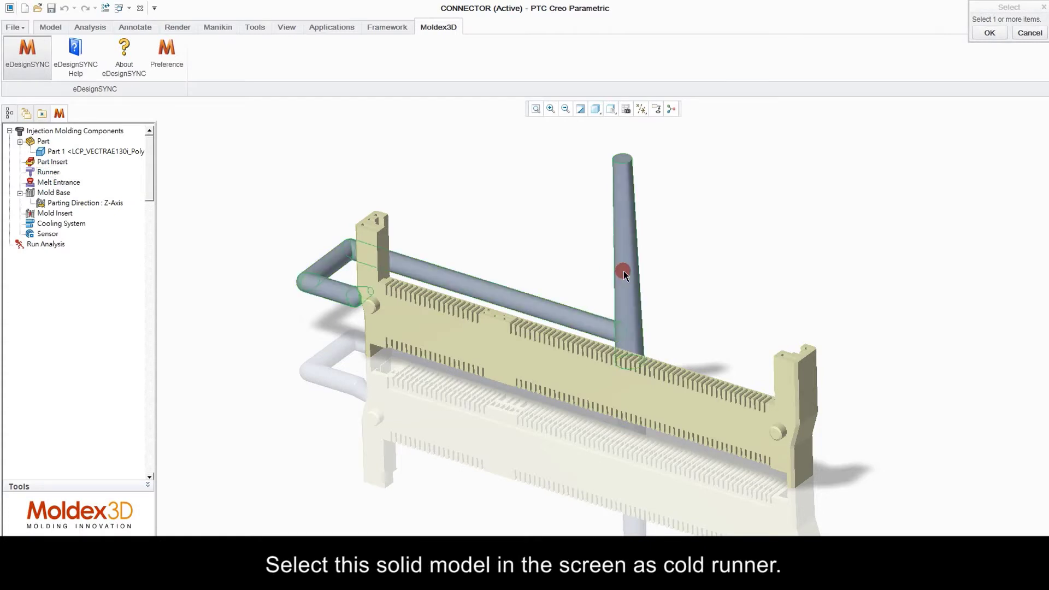
pyautogui.click(987, 34)
pyautogui.click(574, 281)
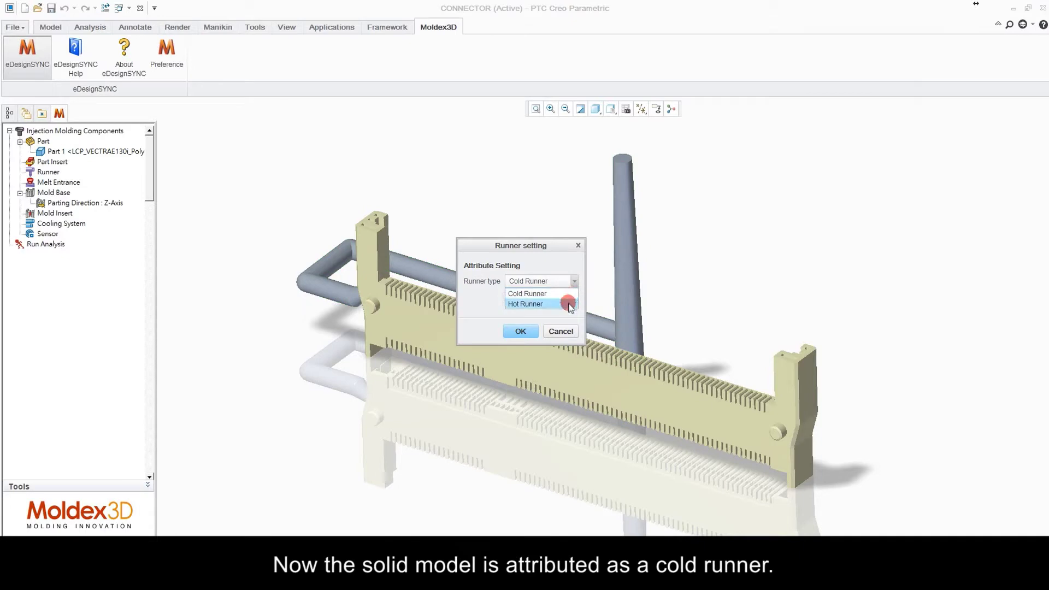
pyautogui.click(527, 293)
pyautogui.click(524, 331)
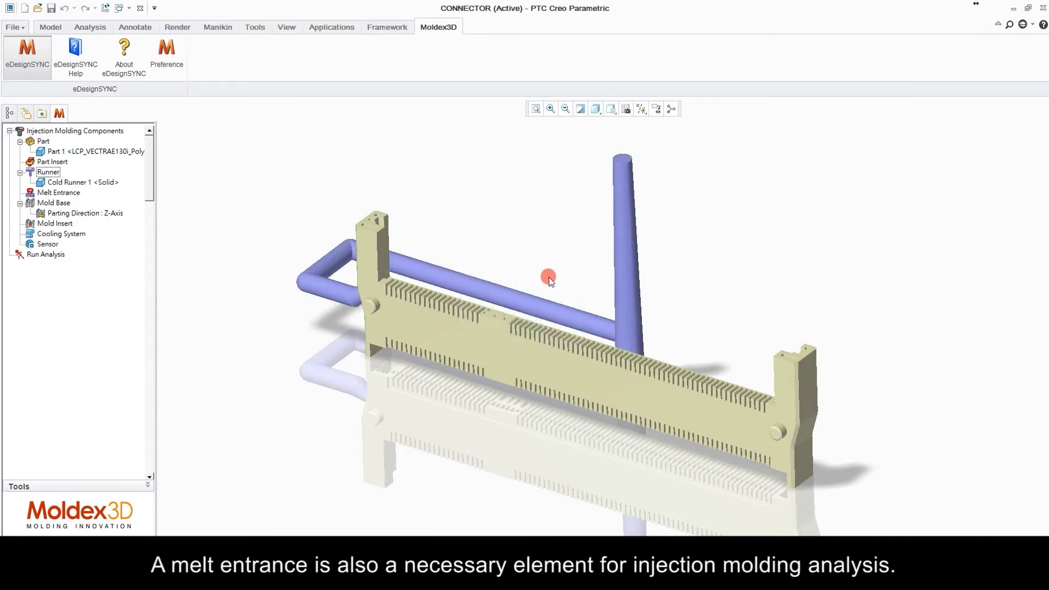
# Set the vertical cold runner's top face as Melt Entrance 1
pyautogui.click(58, 193)
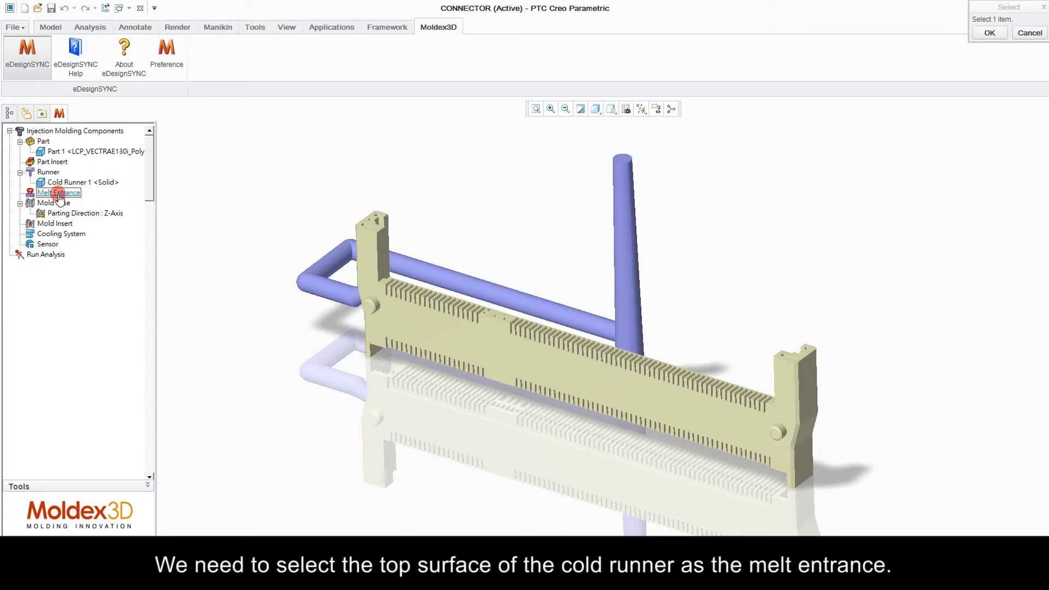
pyautogui.click(625, 160)
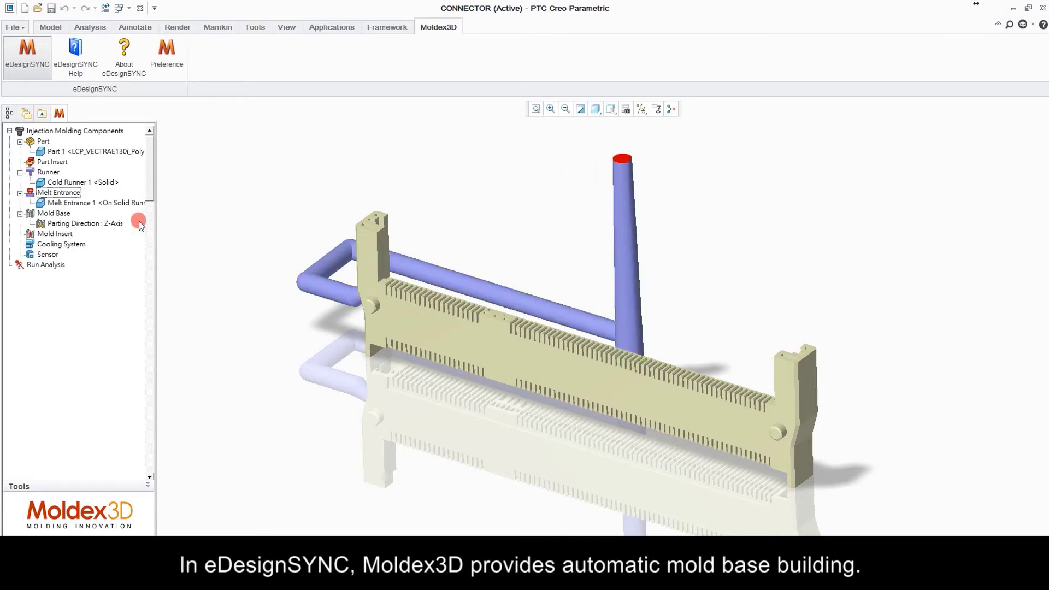
# Create Mold Base 1 with default center, dimensions and Metal_P20_Generic material
pyautogui.doubleClick(64, 213)
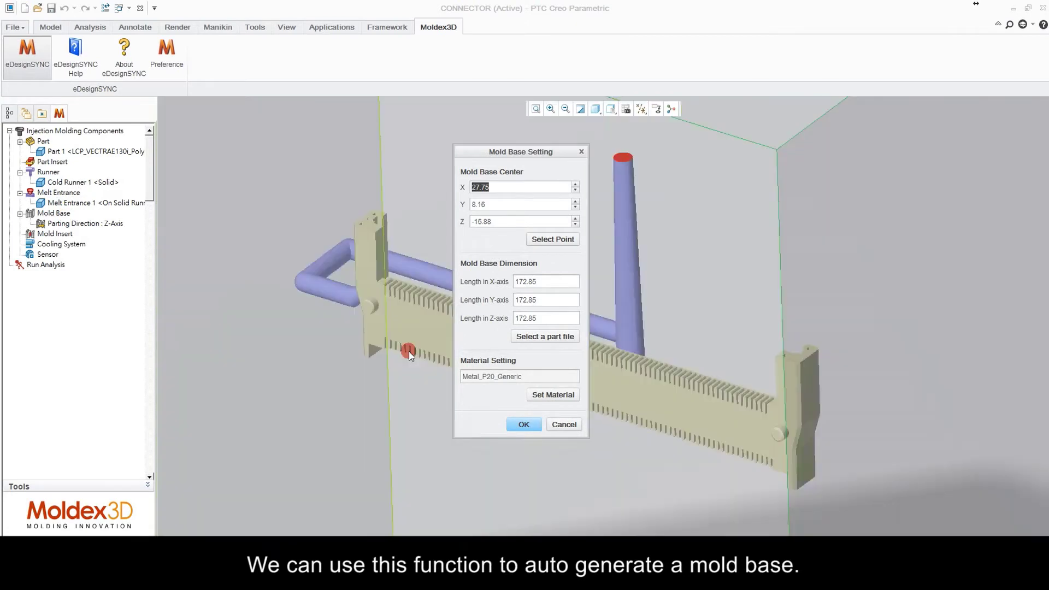
pyautogui.click(410, 354)
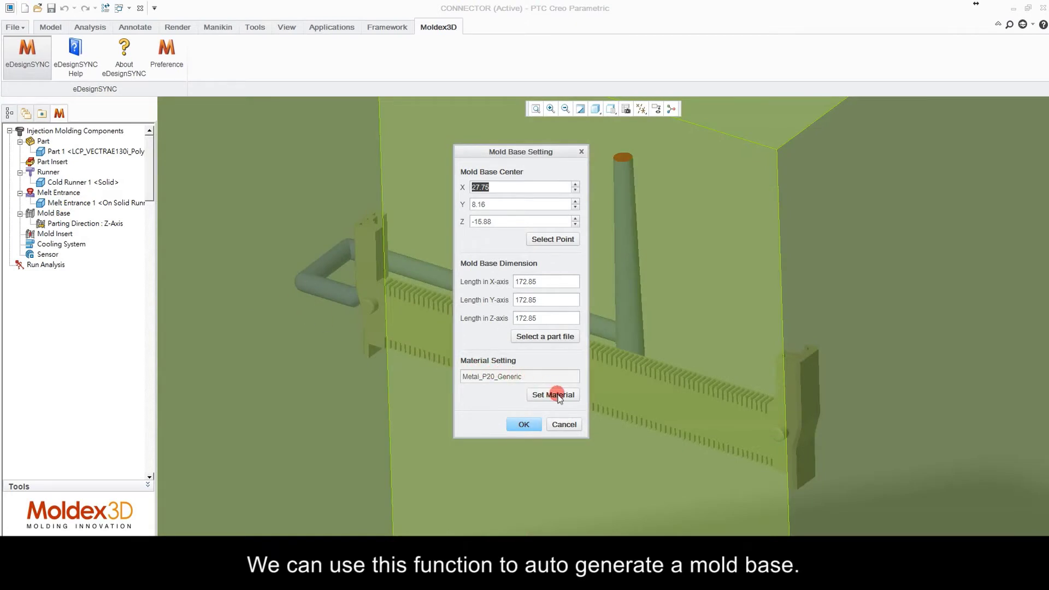
pyautogui.click(523, 425)
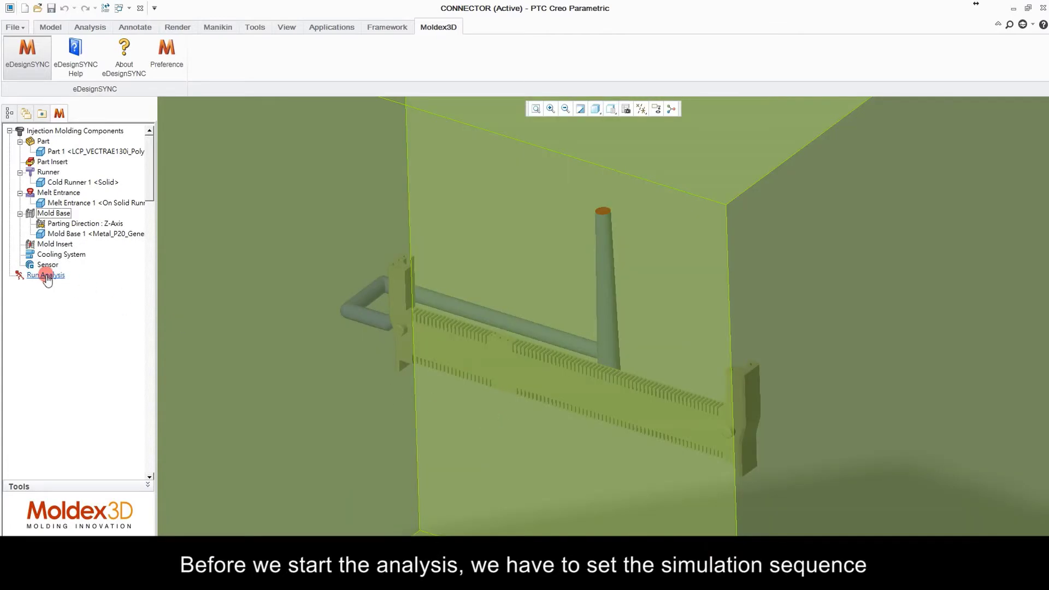
# Run Injection Analysis 2 - F P W at mesh level 2 with enough mesh layers ensured
pyautogui.click(46, 276)
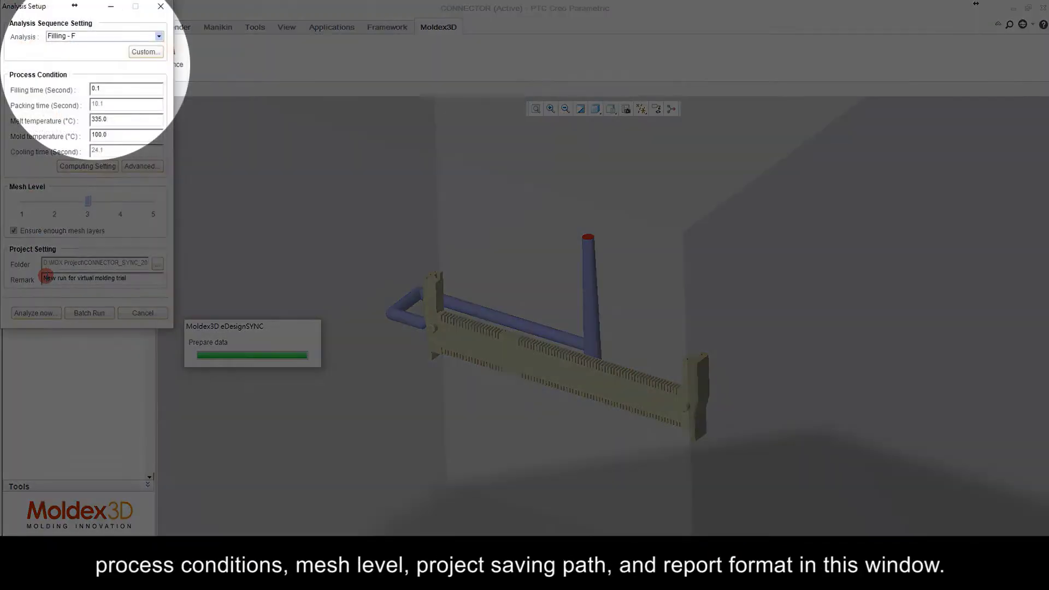
pyautogui.click(158, 37)
pyautogui.click(141, 66)
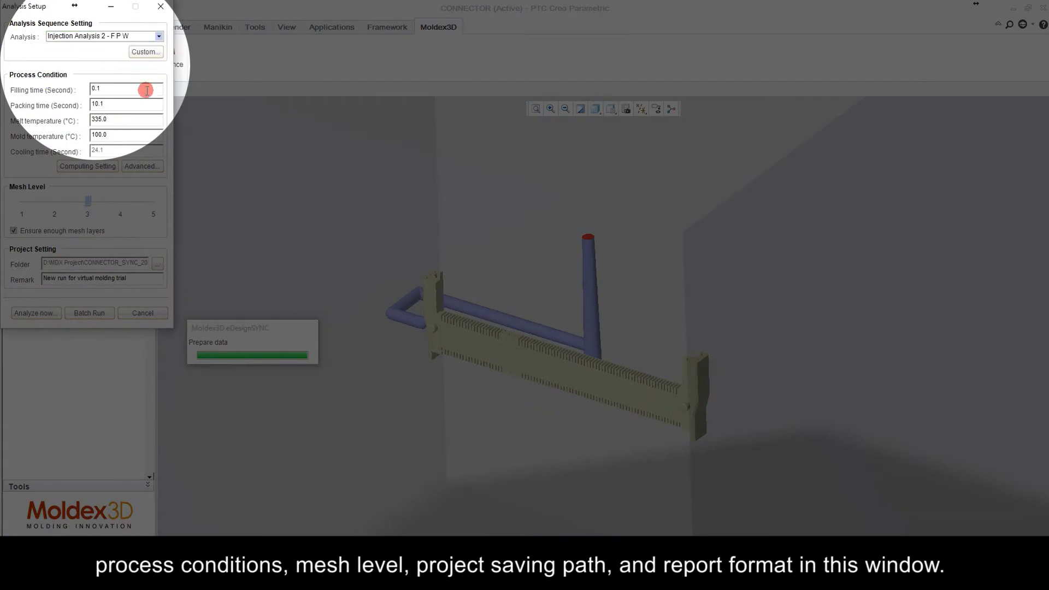
pyautogui.click(51, 203)
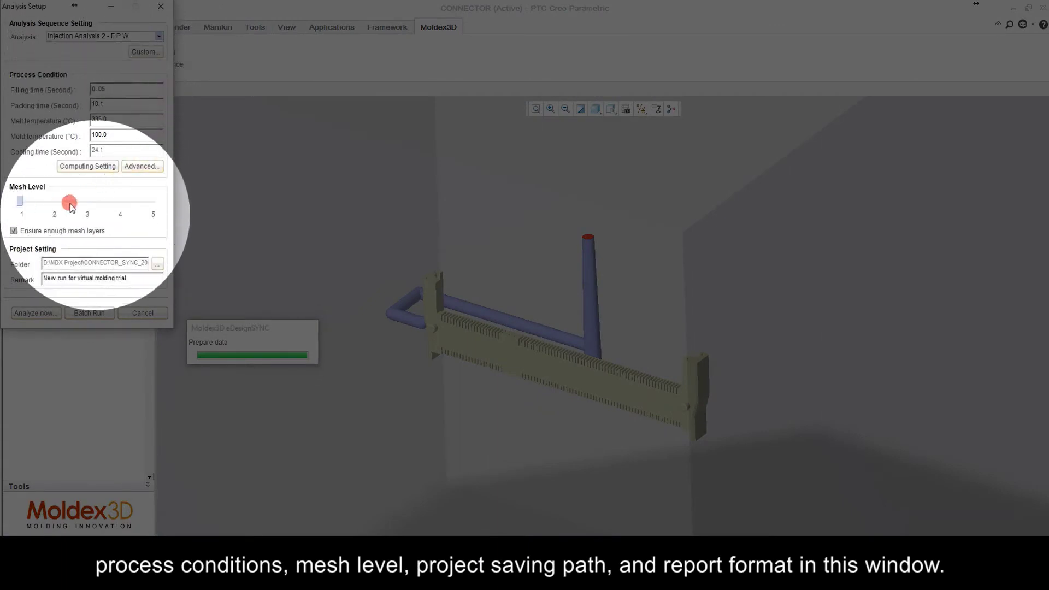
pyautogui.click(14, 231)
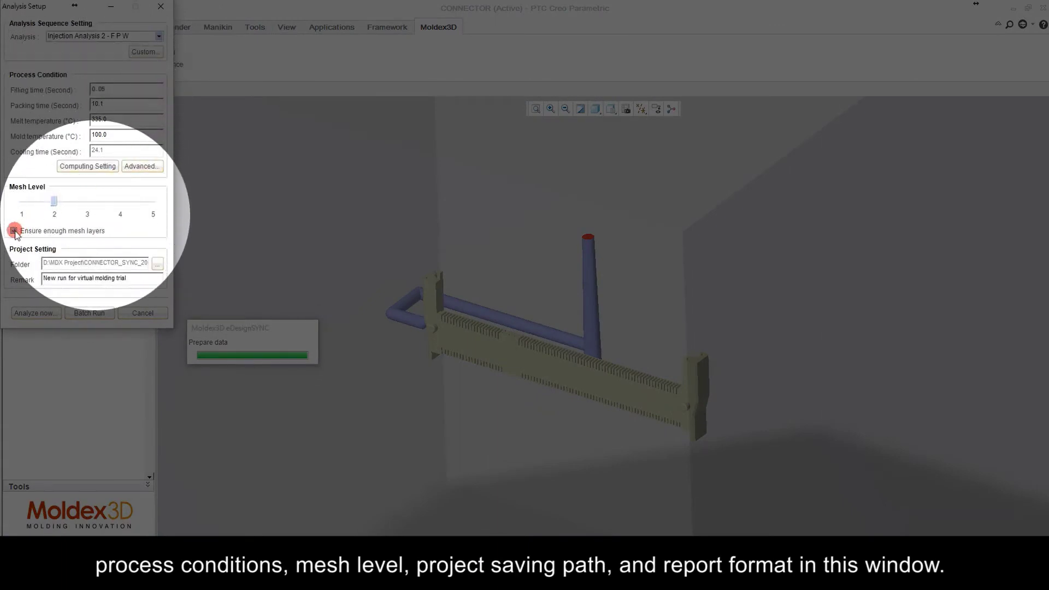
pyautogui.click(48, 313)
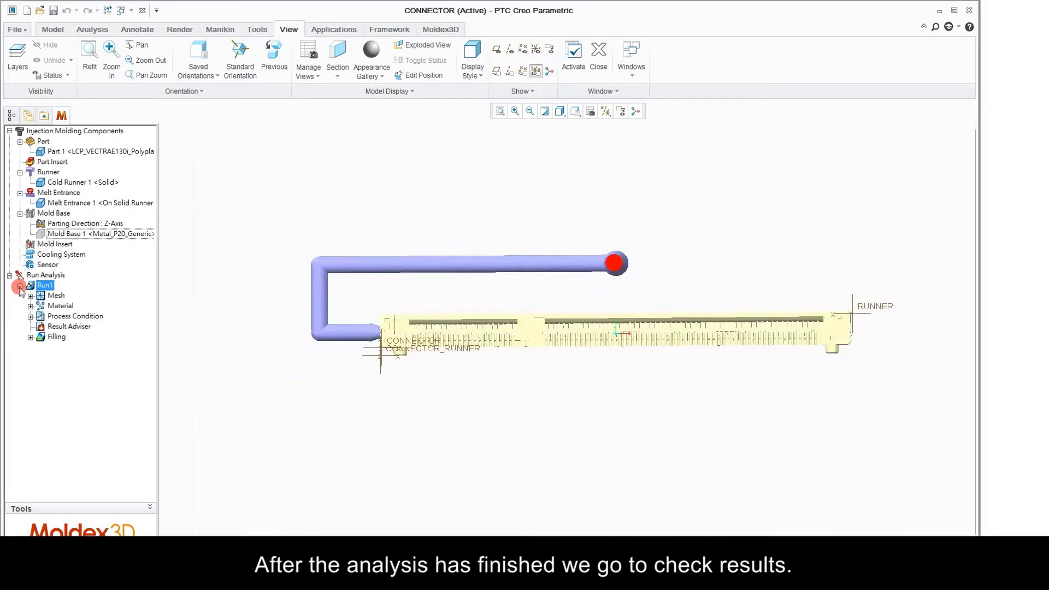
# Show Run1's Melt Front Time result and play its filling animation at display step 4
pyautogui.click(26, 320)
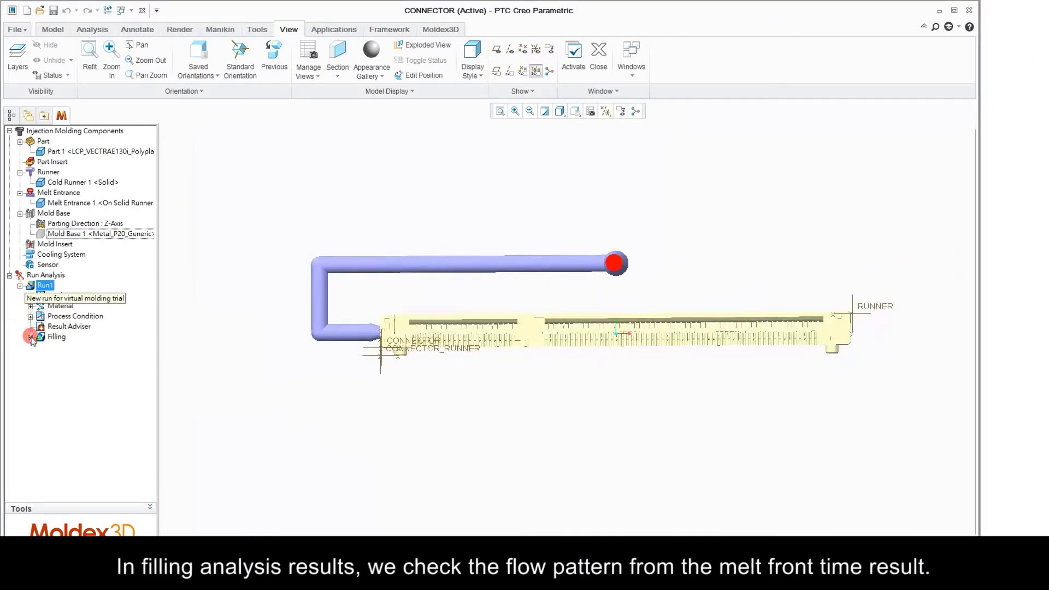
pyautogui.click(31, 337)
pyautogui.click(73, 297)
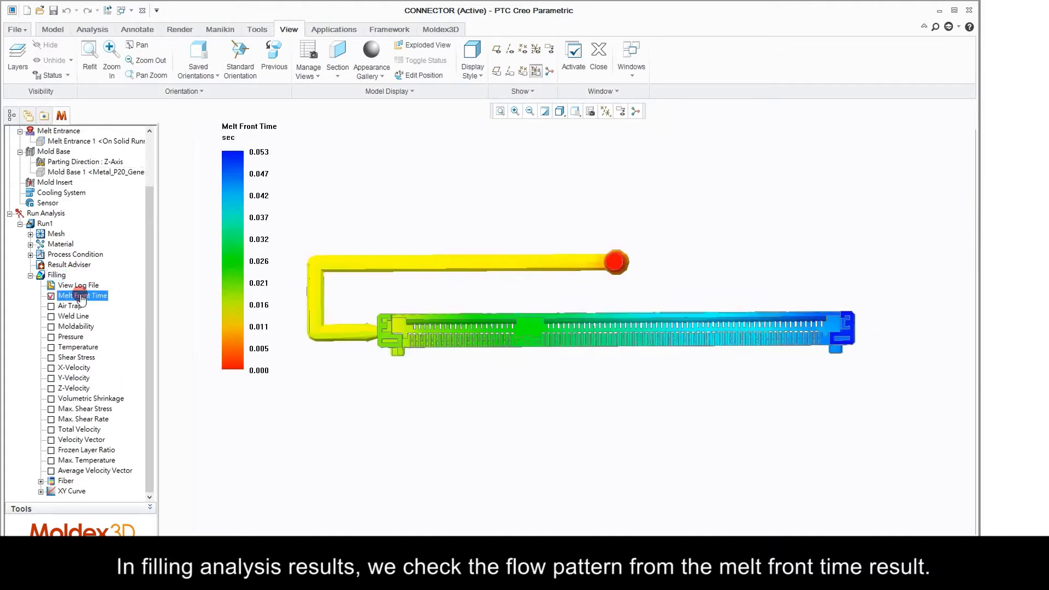
pyautogui.rightClick(81, 297)
pyautogui.click(100, 303)
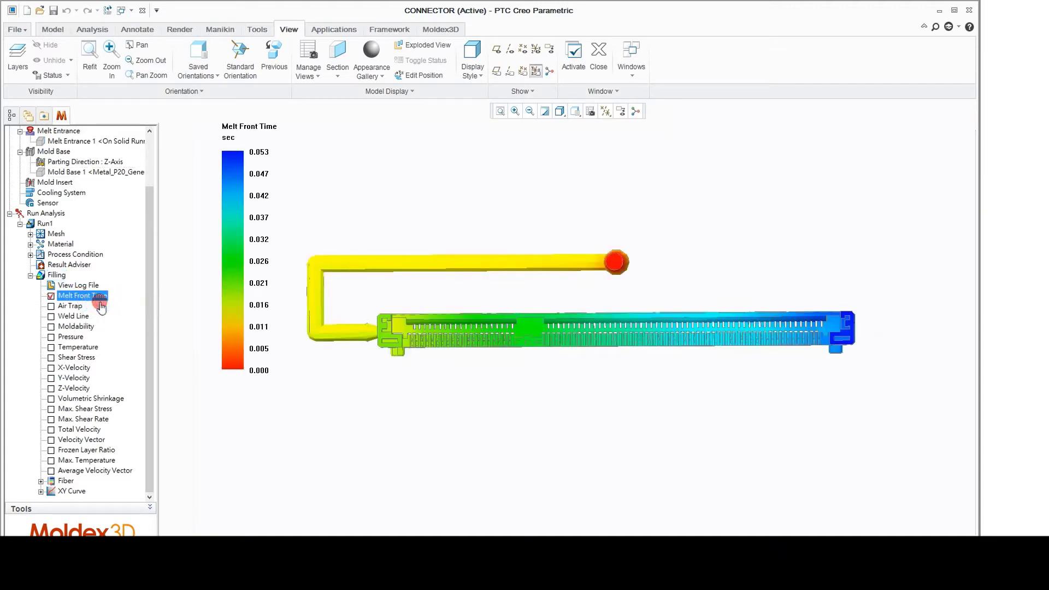
pyautogui.click(106, 290)
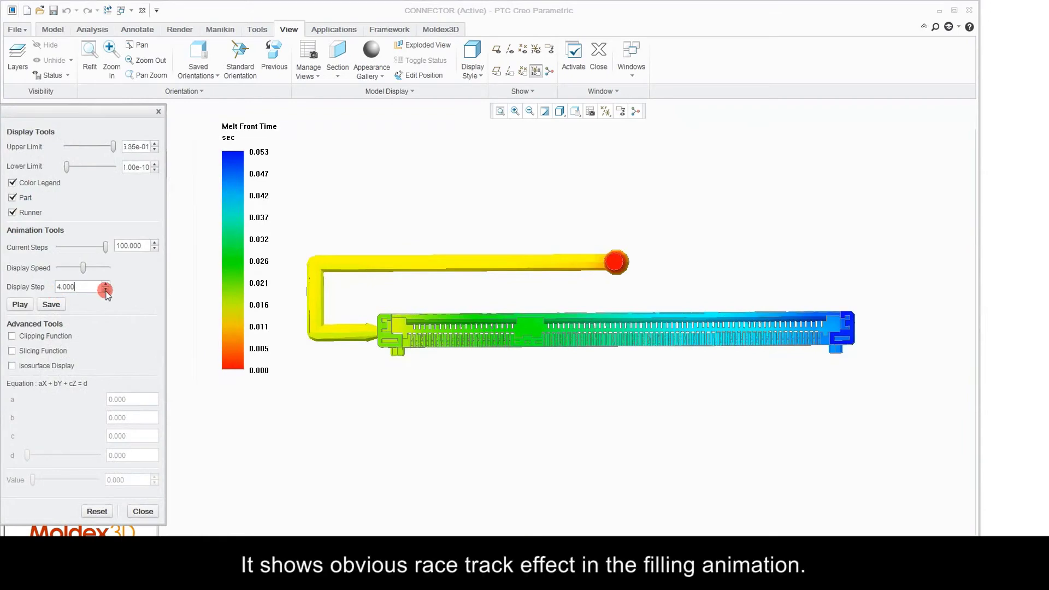
pyautogui.click(22, 305)
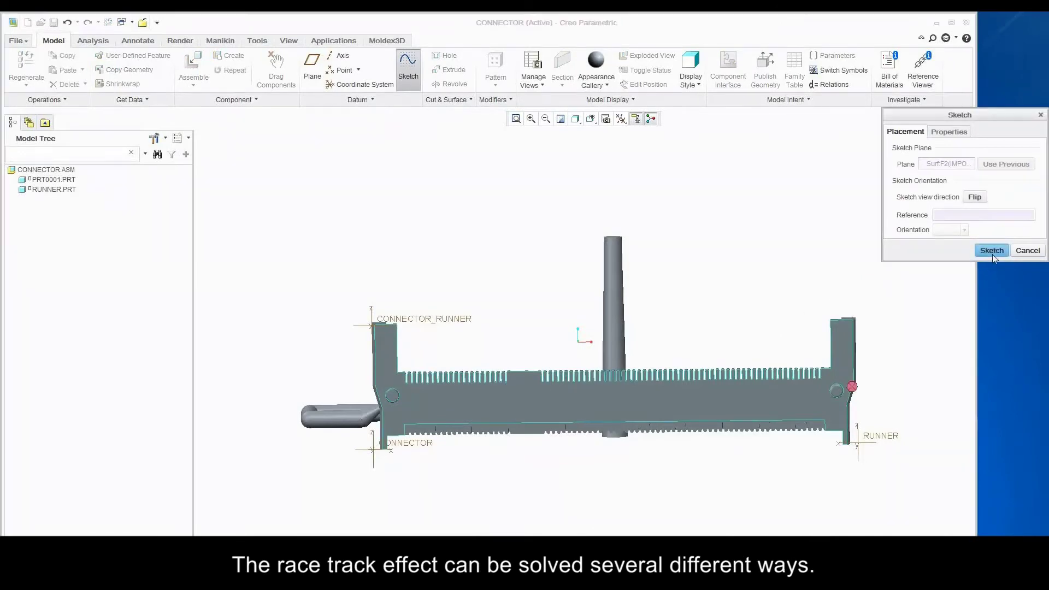
# Sketch a rectangular slot on the wall surface from the vertical reference and set its width
pyautogui.click(992, 250)
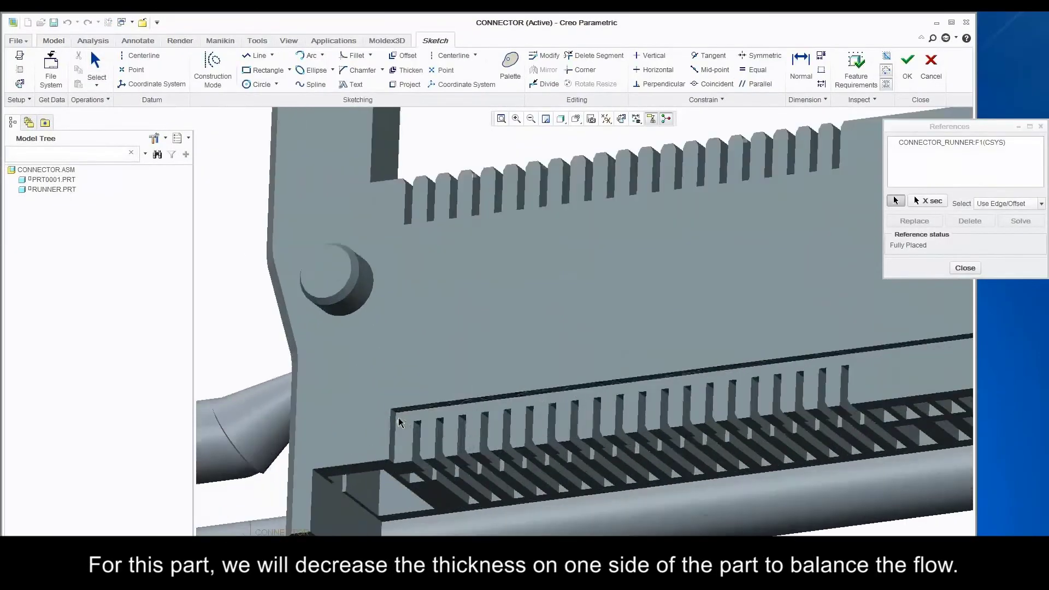
pyautogui.click(387, 421)
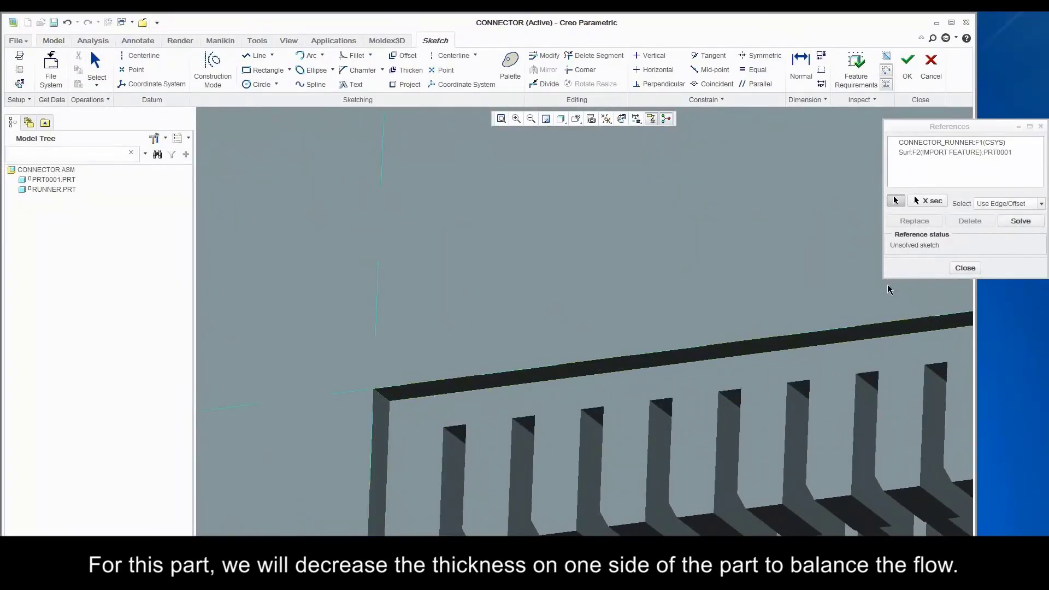
pyautogui.middleClick(597, 363)
pyautogui.scroll(3, 613, 376)
pyautogui.press('l')
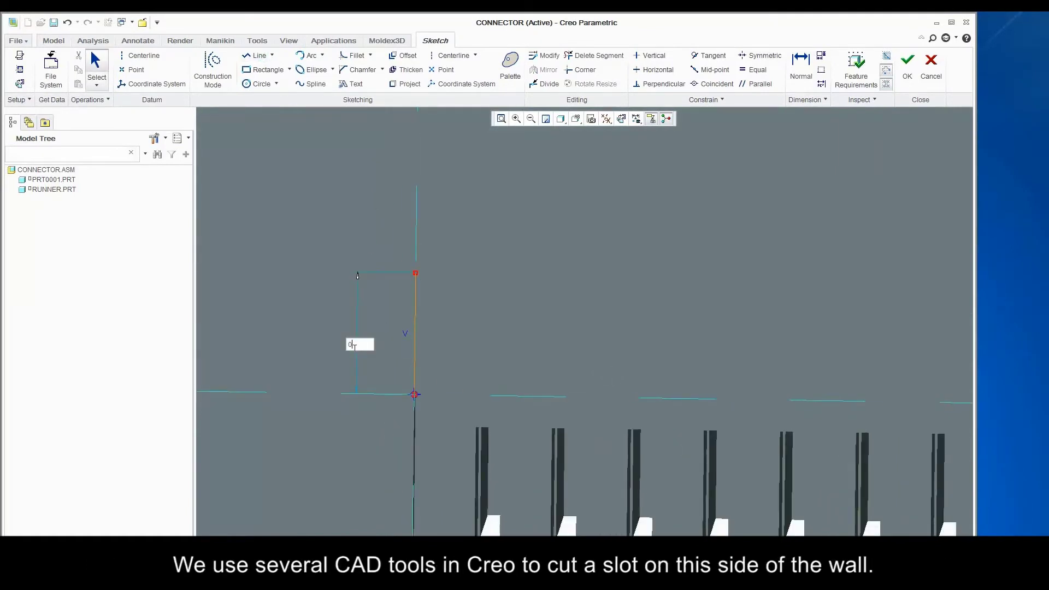
pyautogui.click(416, 344)
pyautogui.click(633, 257)
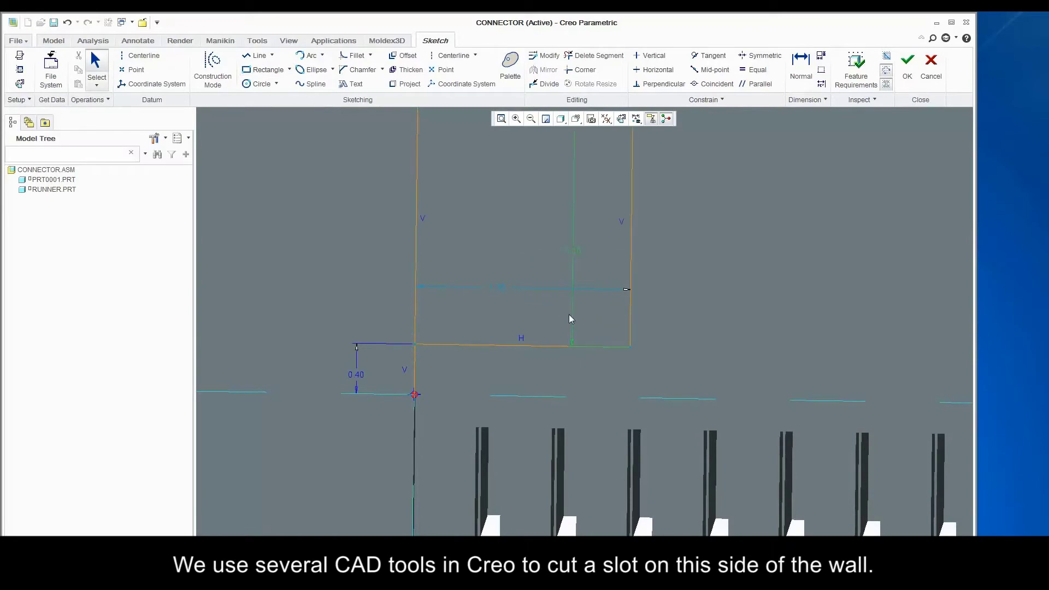
pyautogui.doubleClick(501, 287)
pyautogui.press('Return')
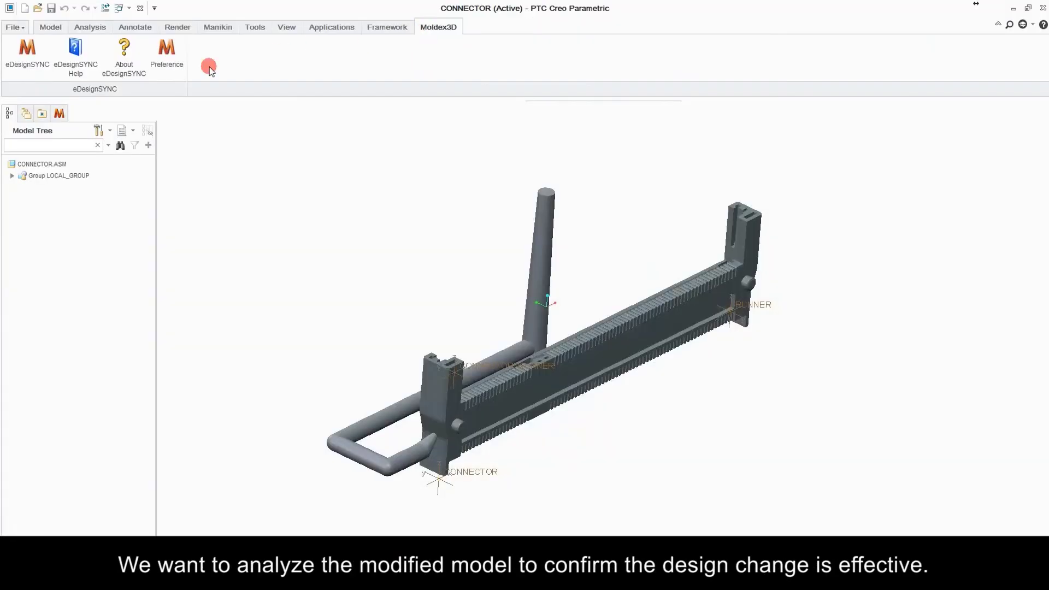
pyautogui.click(25, 73)
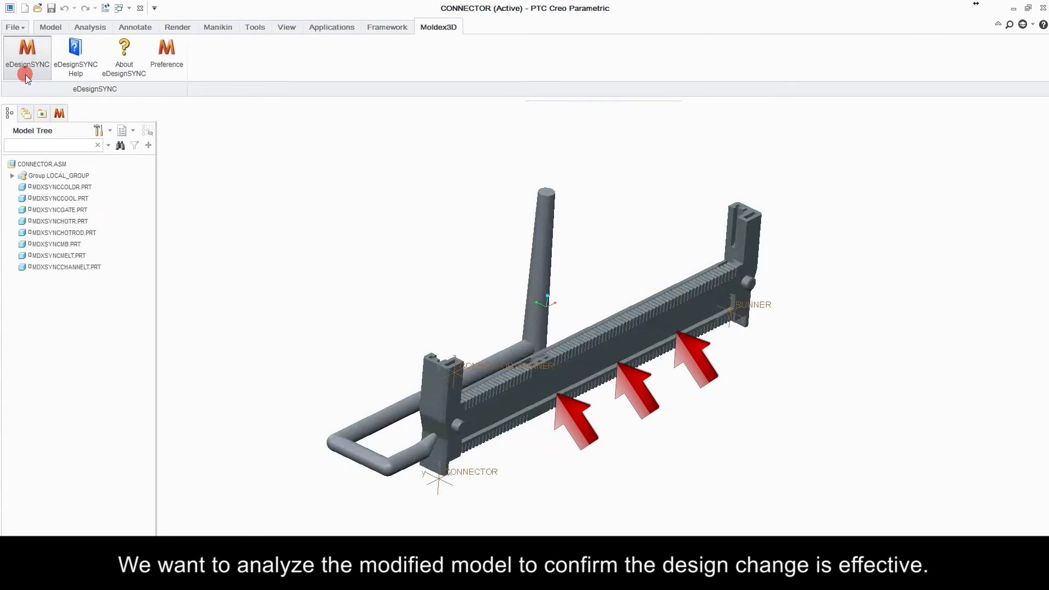
# Set up Run2 as Injection Analysis 2 - F P W at mesh level 2, ensuring enough mesh layers
pyautogui.doubleClick(47, 273)
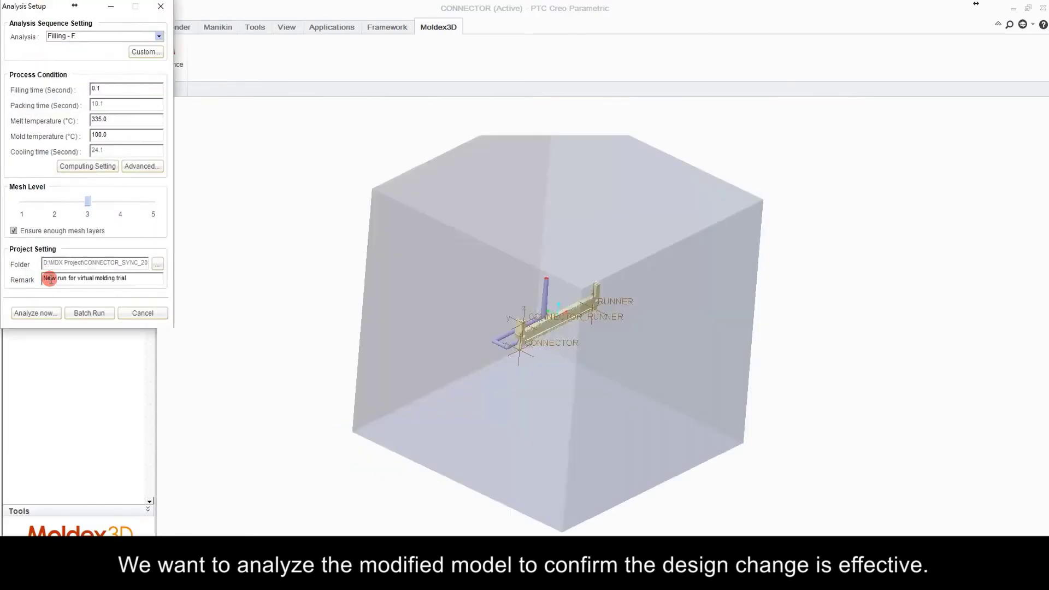
pyautogui.click(158, 36)
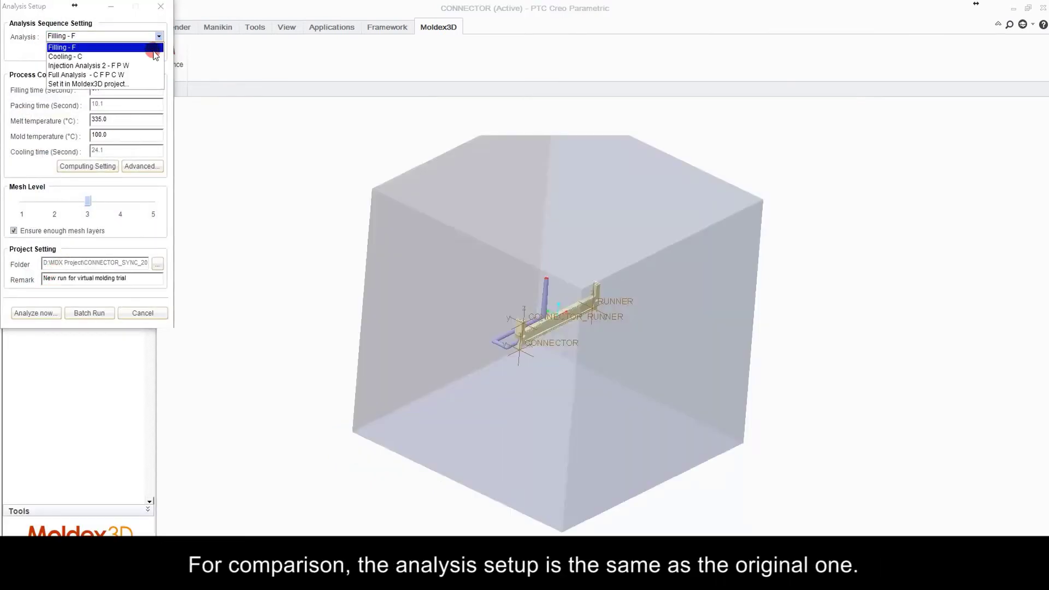
pyautogui.click(146, 66)
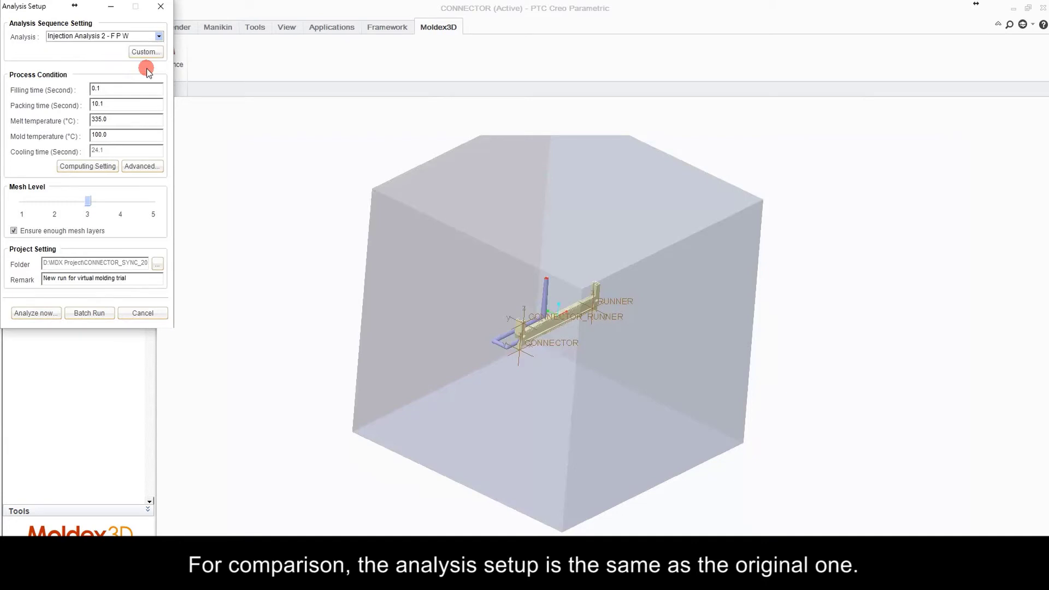
pyautogui.click(57, 204)
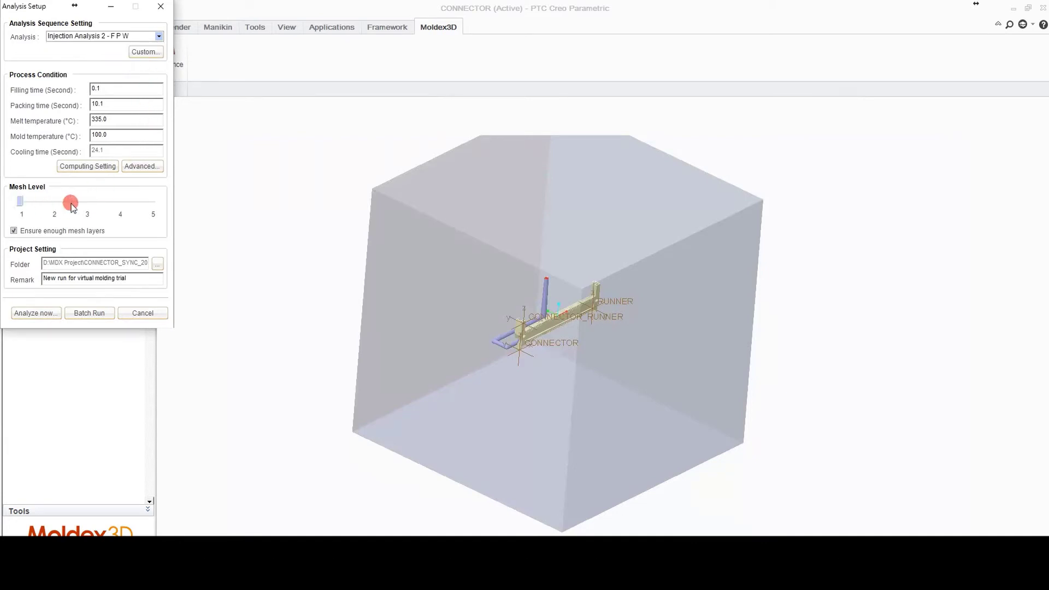
pyautogui.click(23, 229)
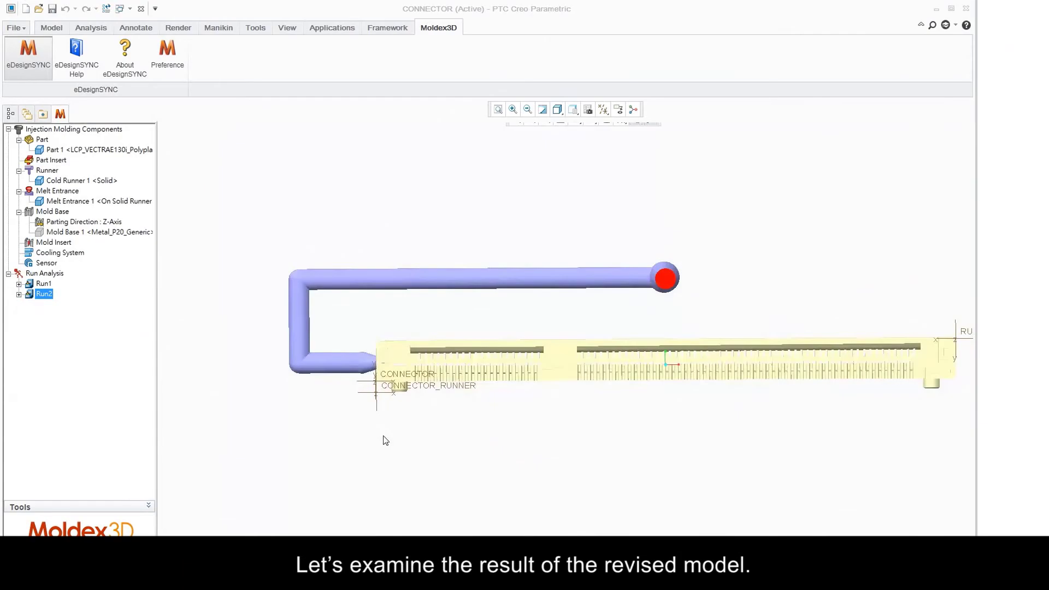
# Display Run2's Melt Front Time result and play its filling animation through the revised connector
pyautogui.click(18, 294)
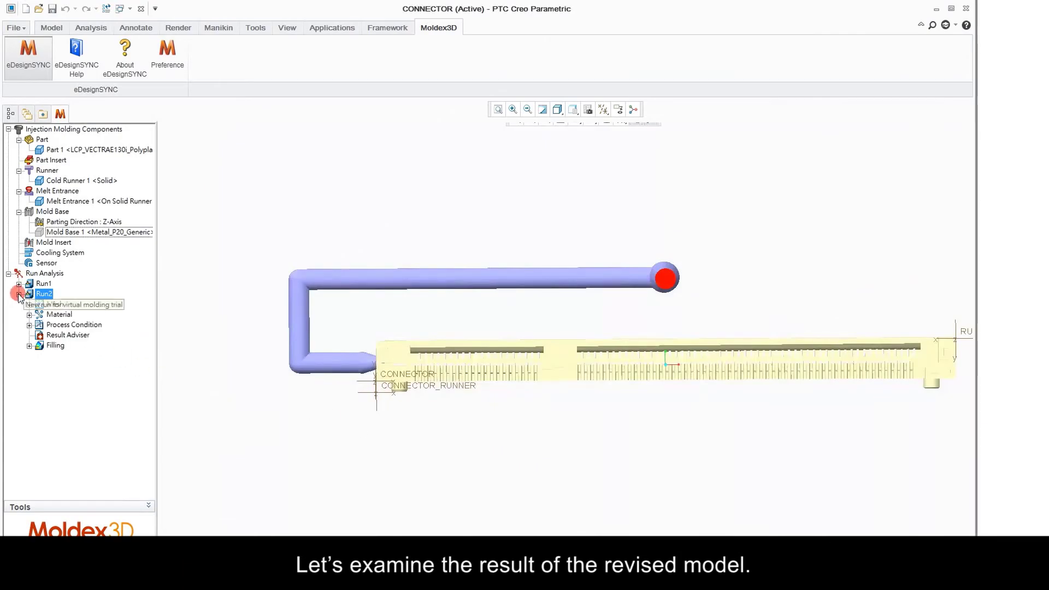
pyautogui.click(29, 345)
pyautogui.click(95, 294)
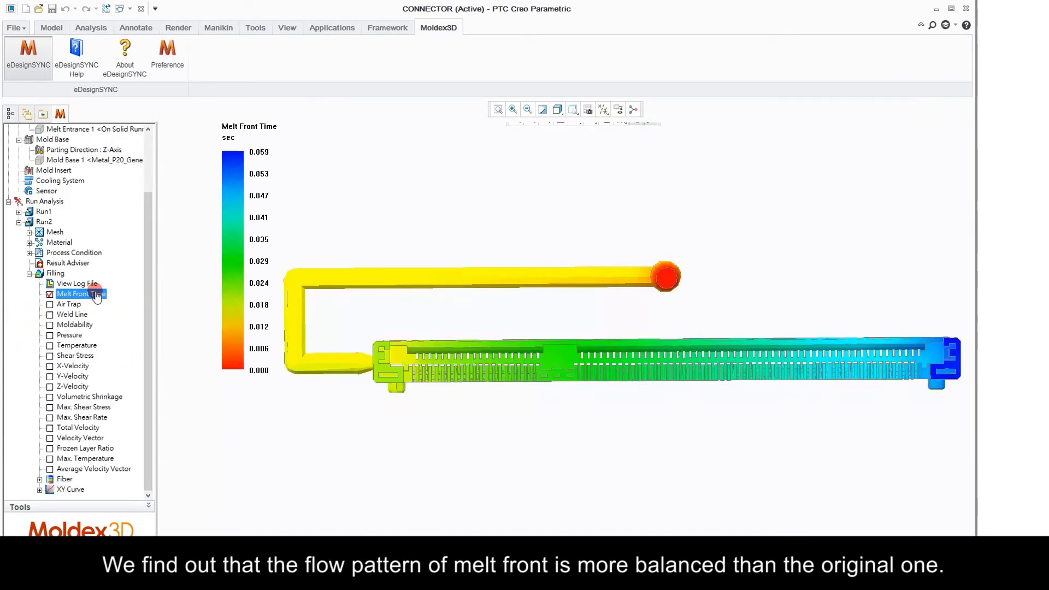
pyautogui.rightClick(96, 294)
pyautogui.click(121, 300)
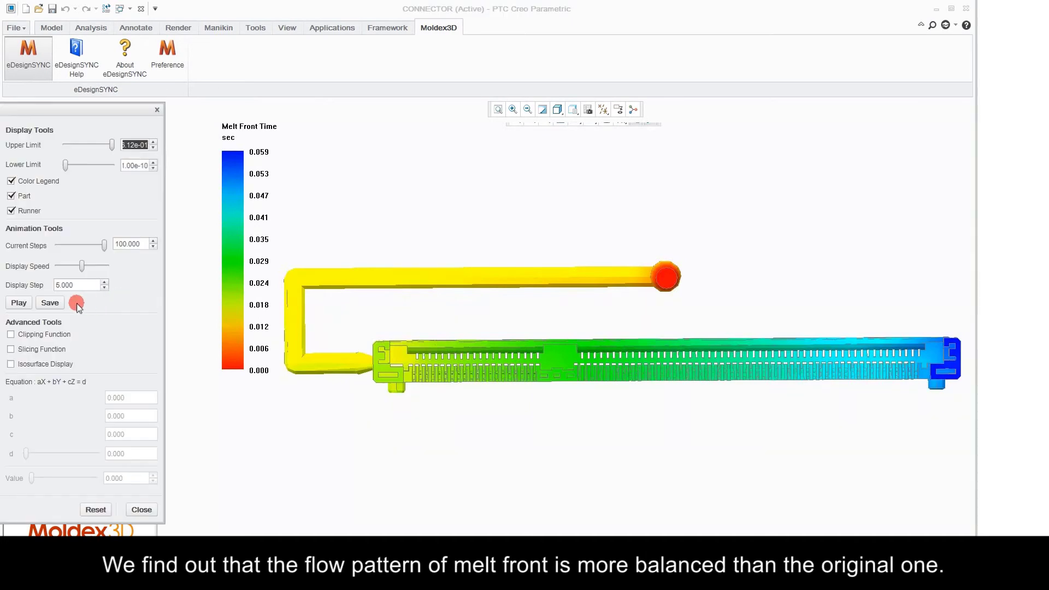
pyautogui.click(21, 302)
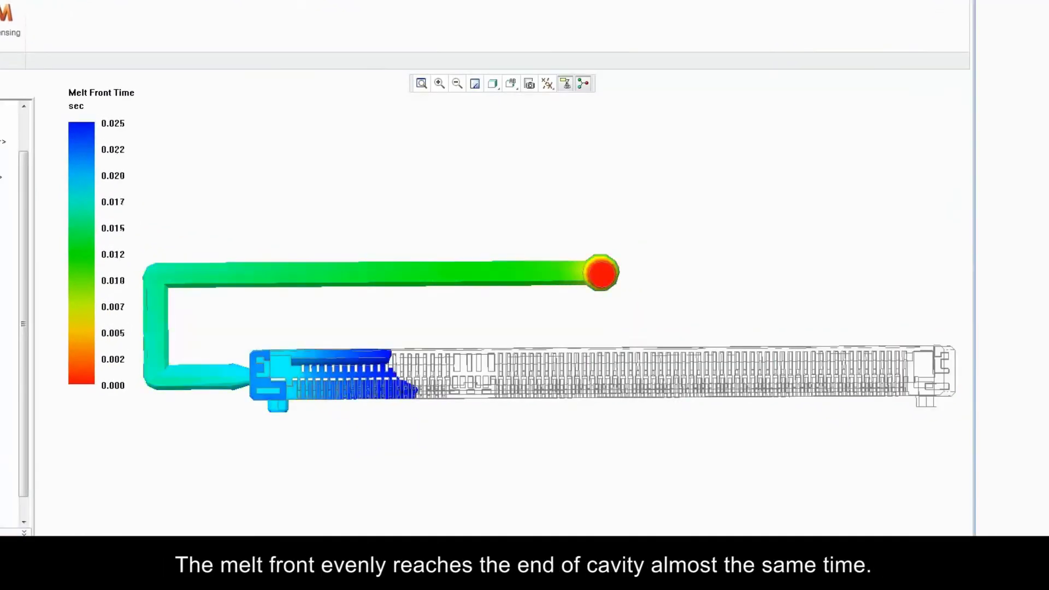